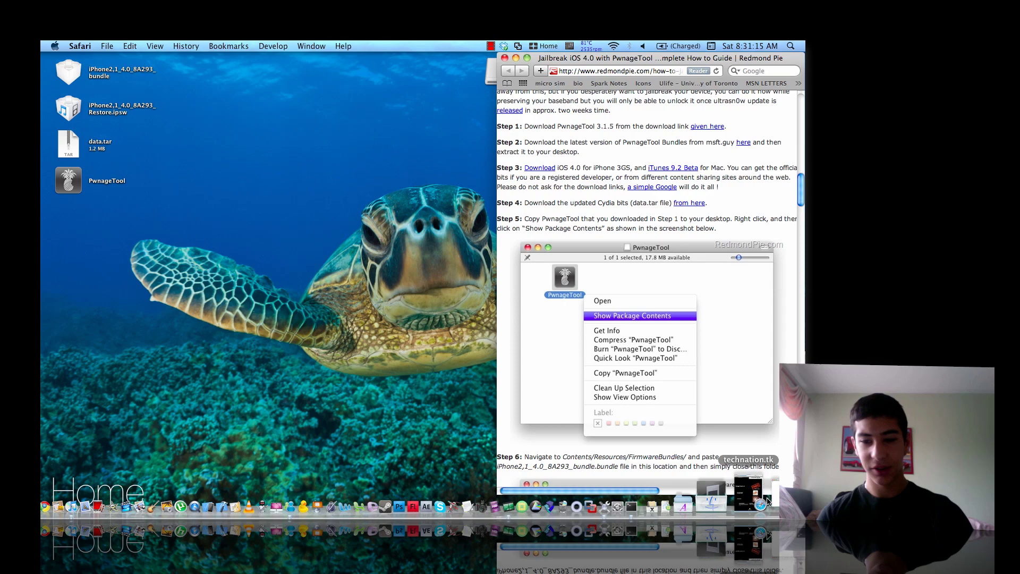
Restore the technation.tk page and review the PwnageTool 3.1.5, 3GS bundle, data.tar and iOS 4 downloads.
click(749, 495)
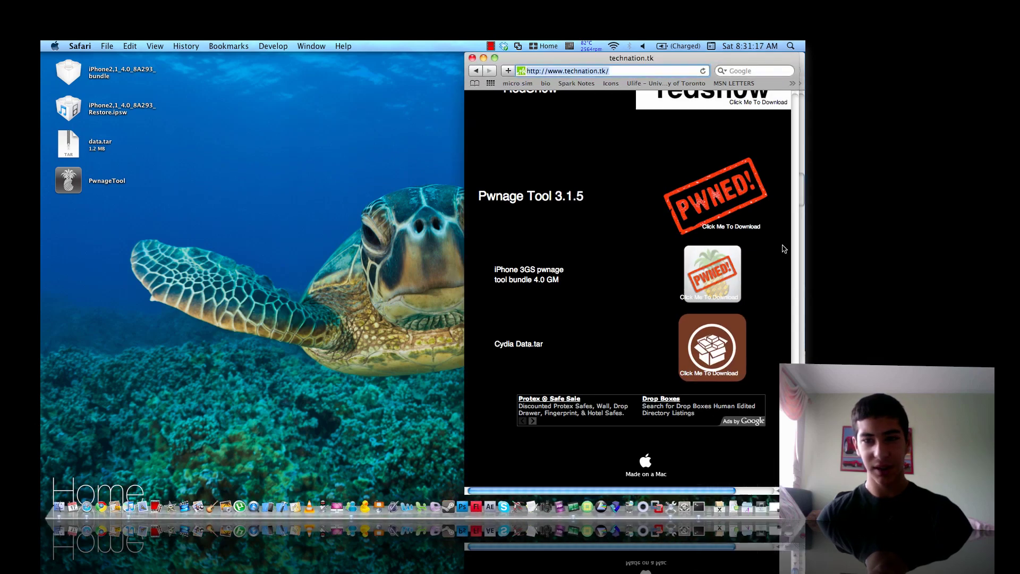
scroll(627, 287, up, 3)
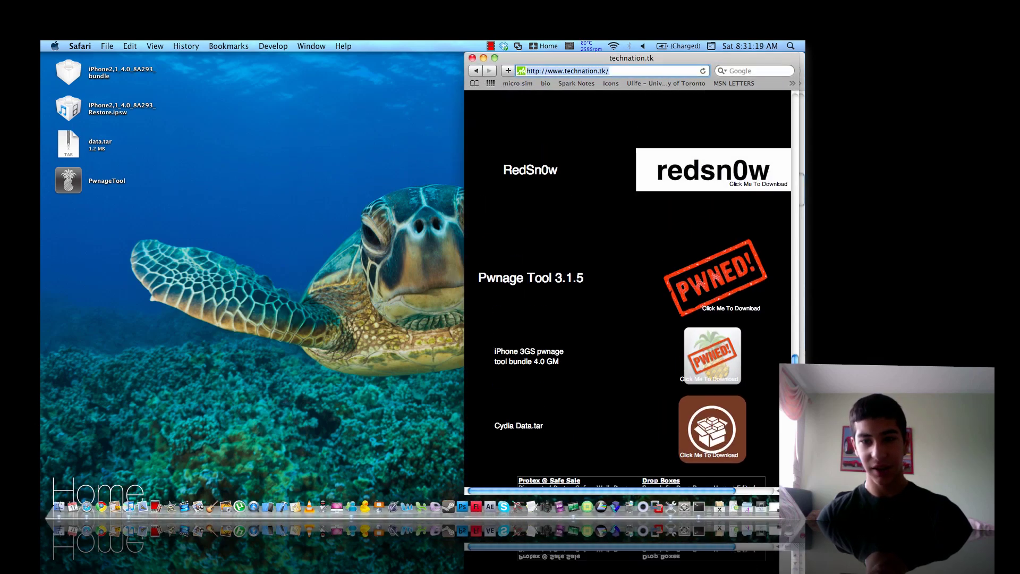
scroll(742, 191, up, 10)
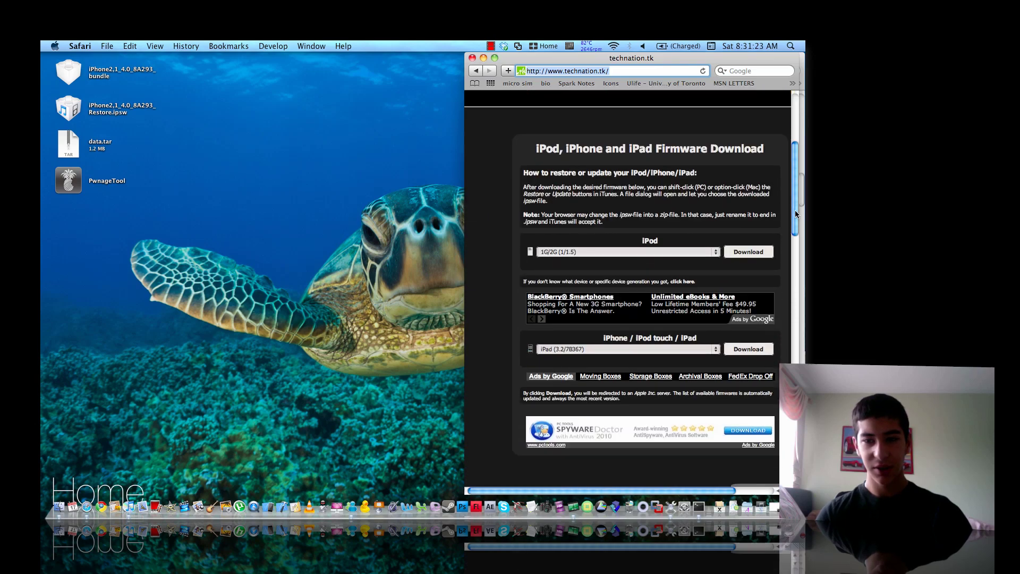
scroll(795, 164, down, 15)
scroll(627, 287, up, 1)
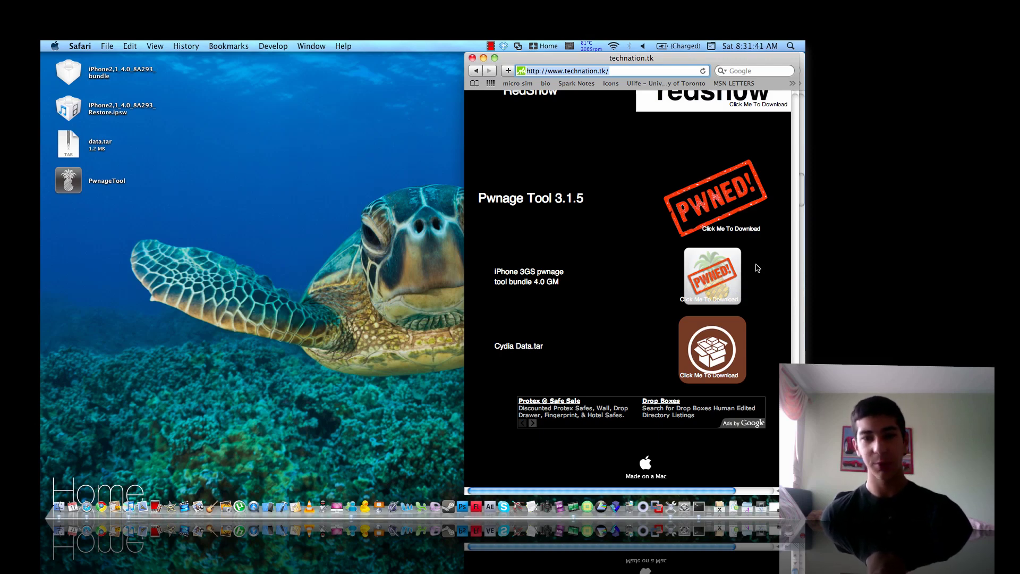
click(795, 305)
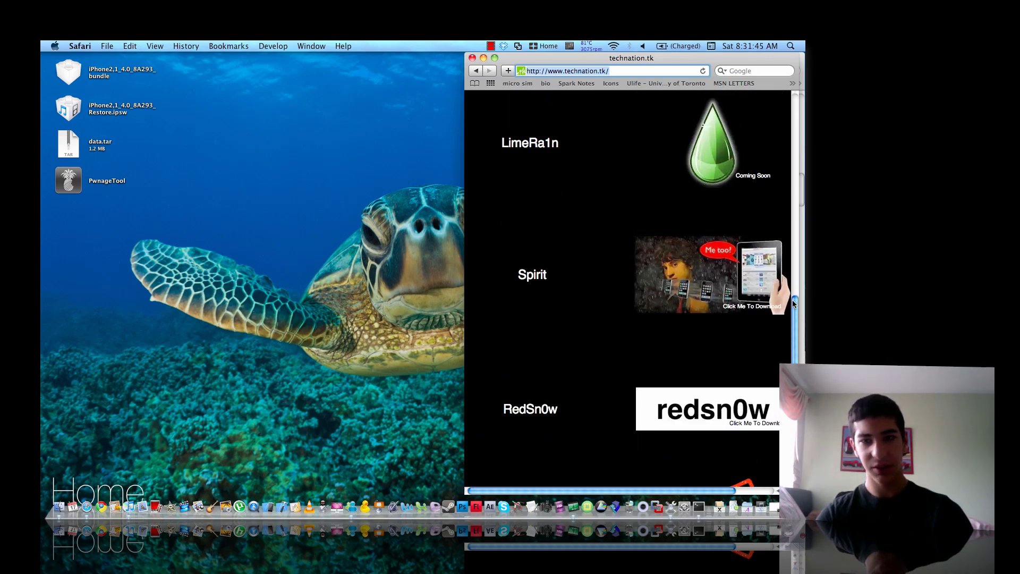
scroll(791, 303, up, 15)
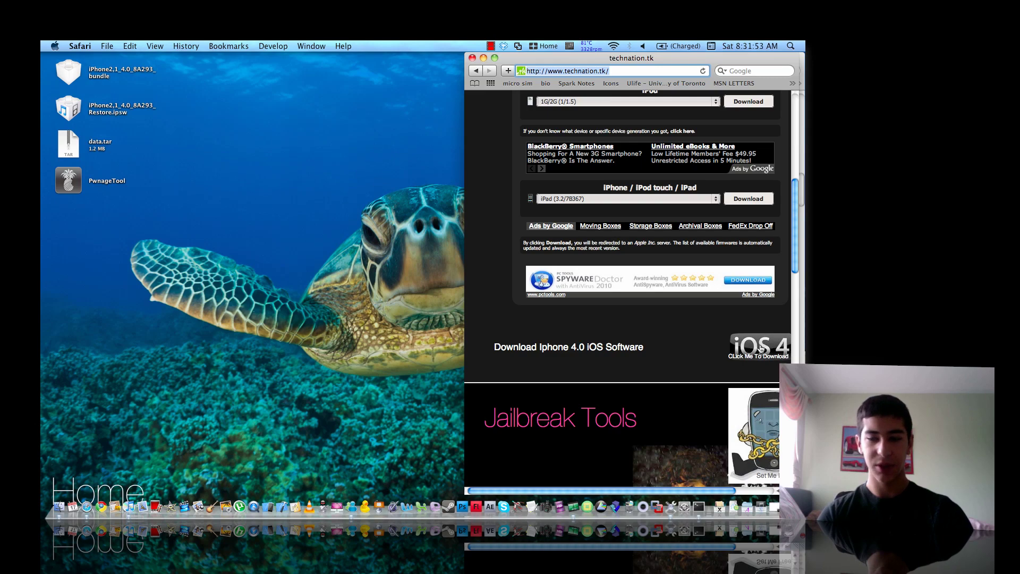
Minimize technation.tk and read the Redmond Pie iOS 4.0 PwnageTool guide, then focus the desktop.
click(482, 58)
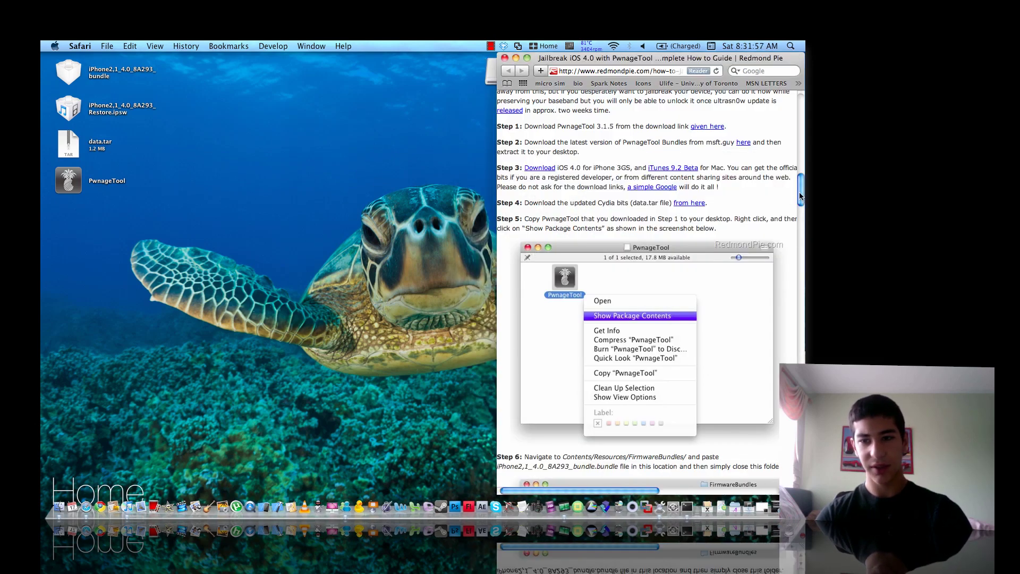
mouse_move(799, 196)
mouse_down()
mouse_move(800, 160)
mouse_move(800, 189)
mouse_up()
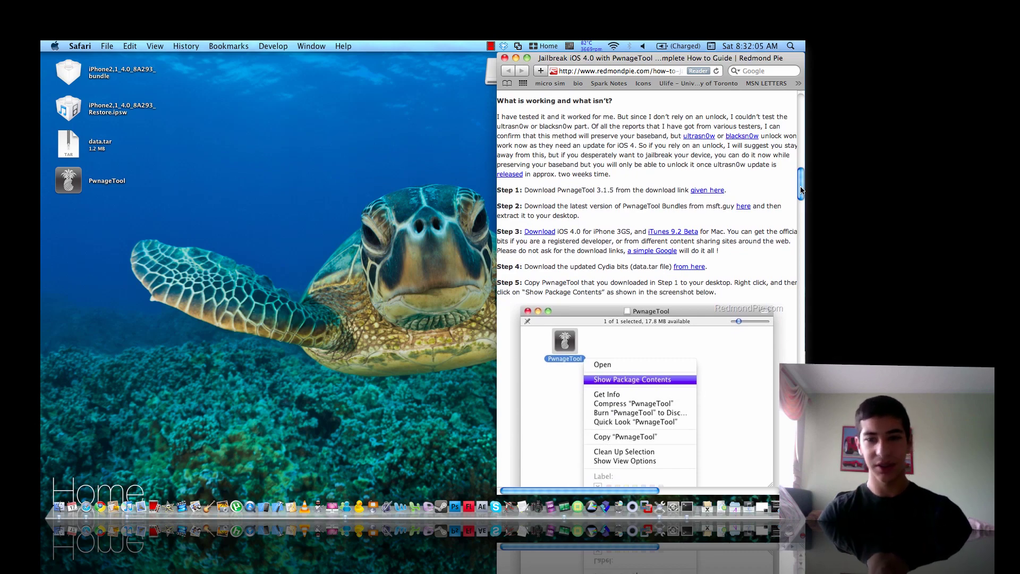
drag(801, 190, 802, 175)
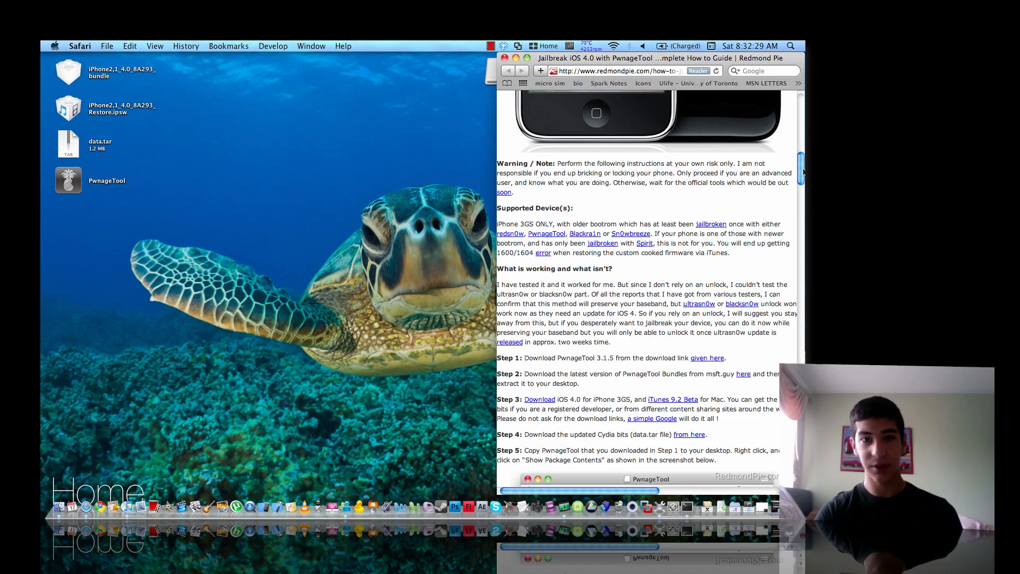
drag(803, 171, 804, 198)
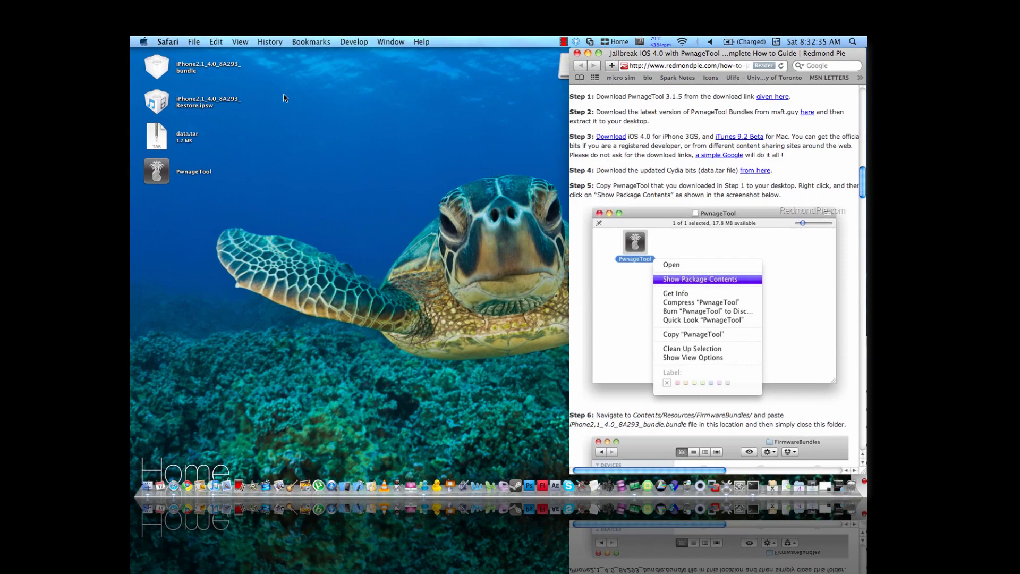
drag(269, 70, 249, 212)
Open PwnageTool's Contents/Resources/FirmwareBundles folder and drag the iPhone2,1_4.0_8A293 bundle into it.
click(249, 213)
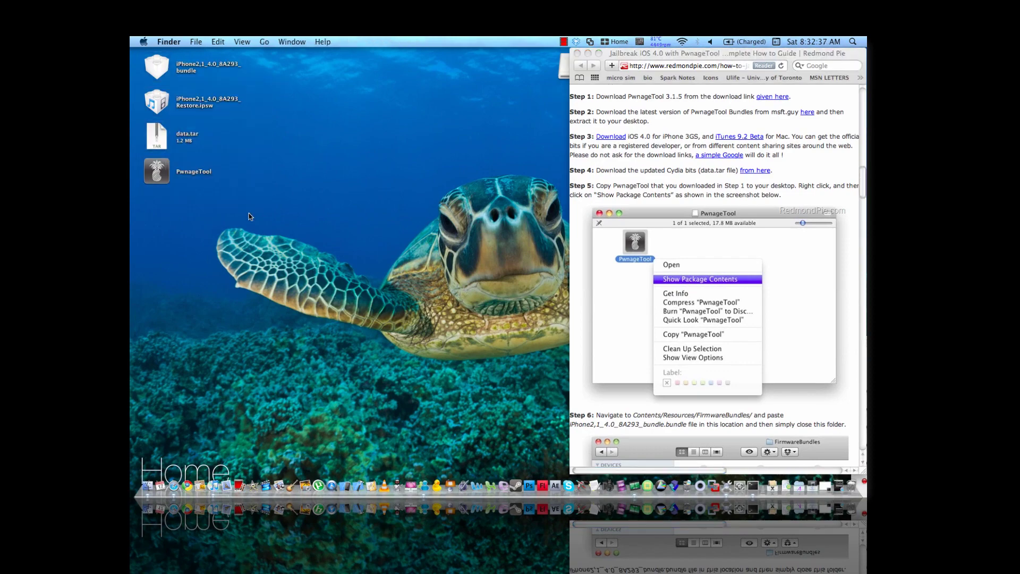
right_click(166, 176)
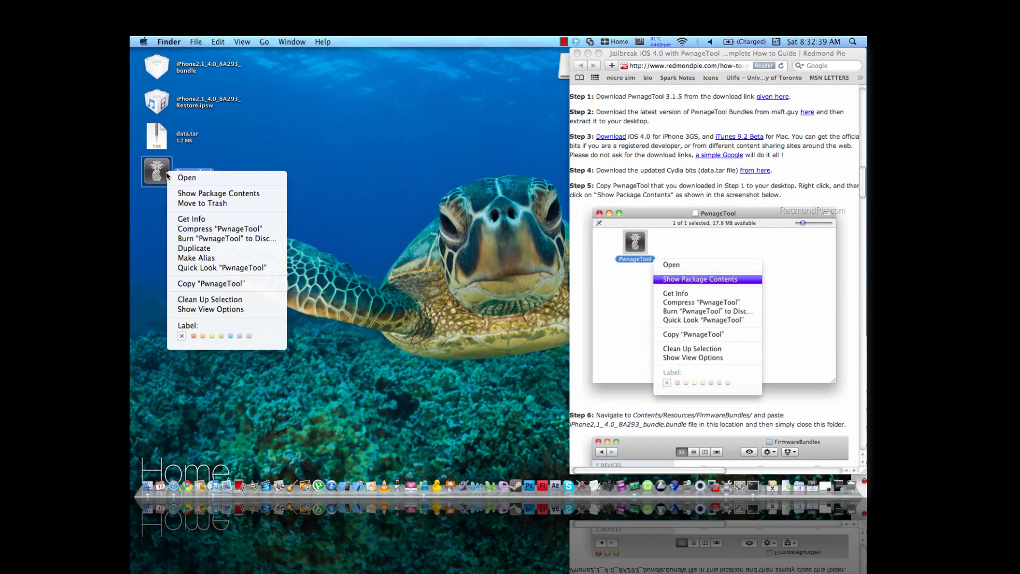
click(200, 194)
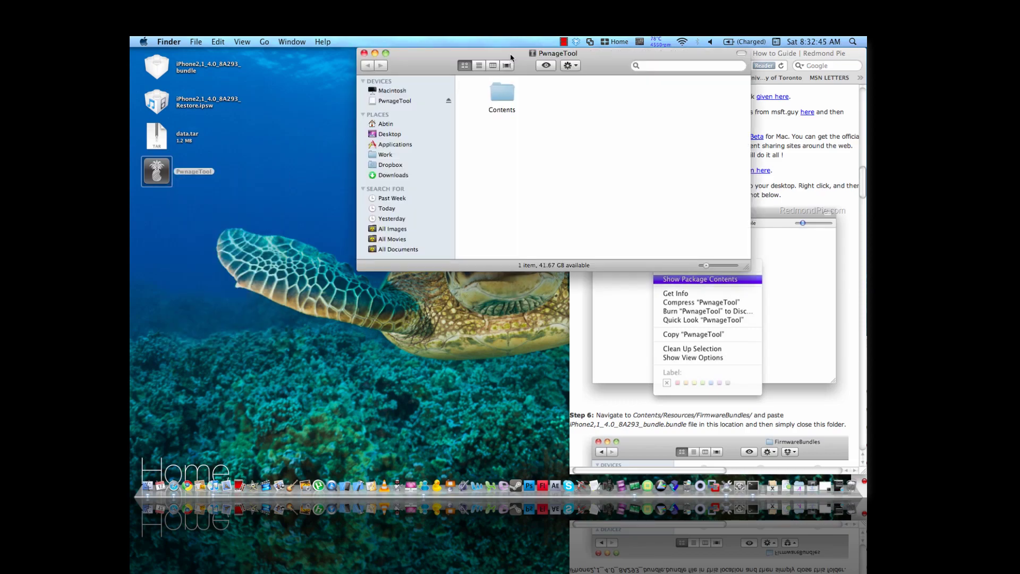
drag(511, 56, 319, 206)
double_click(309, 245)
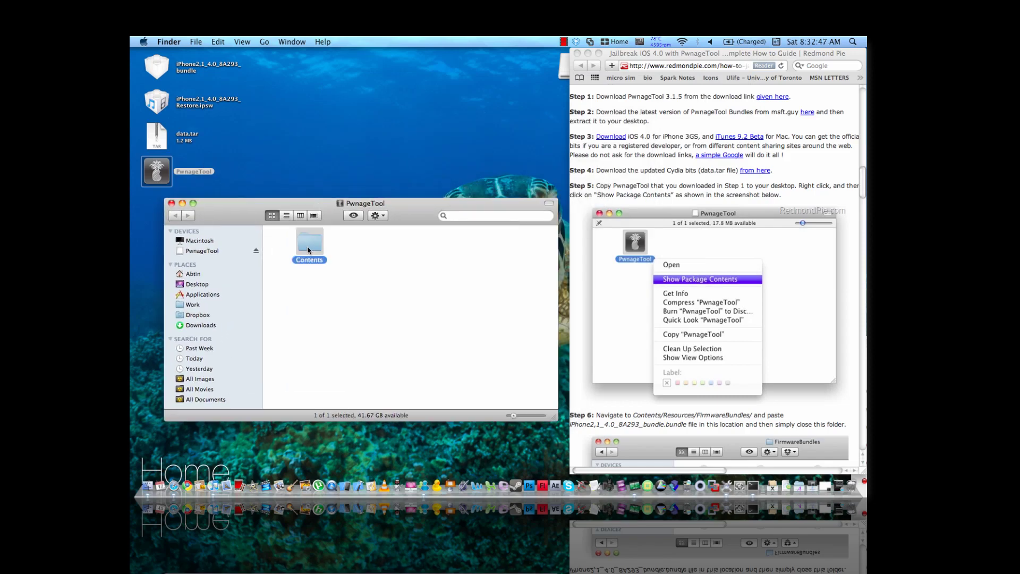
double_click(401, 291)
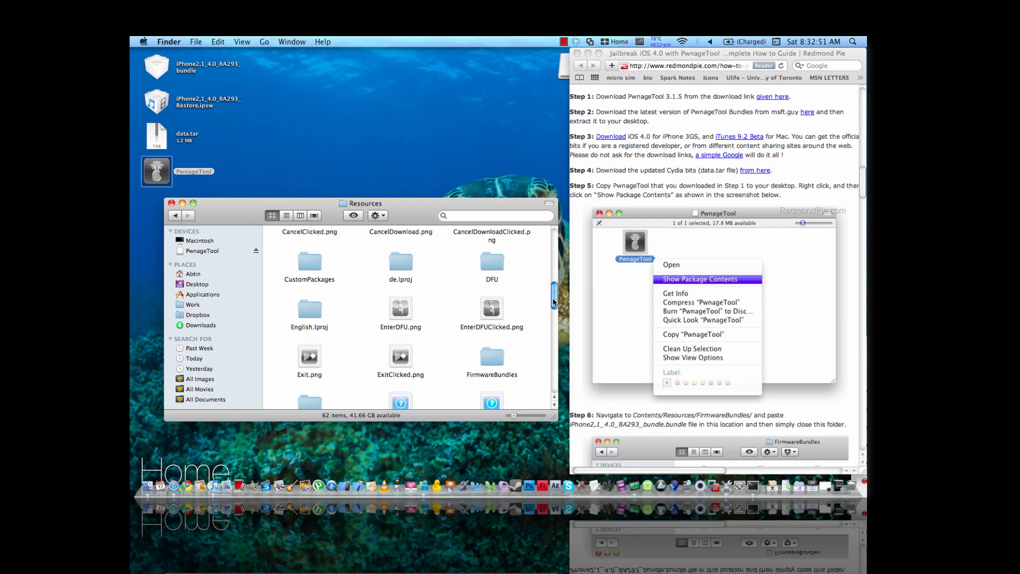
drag(553, 302, 553, 306)
double_click(494, 319)
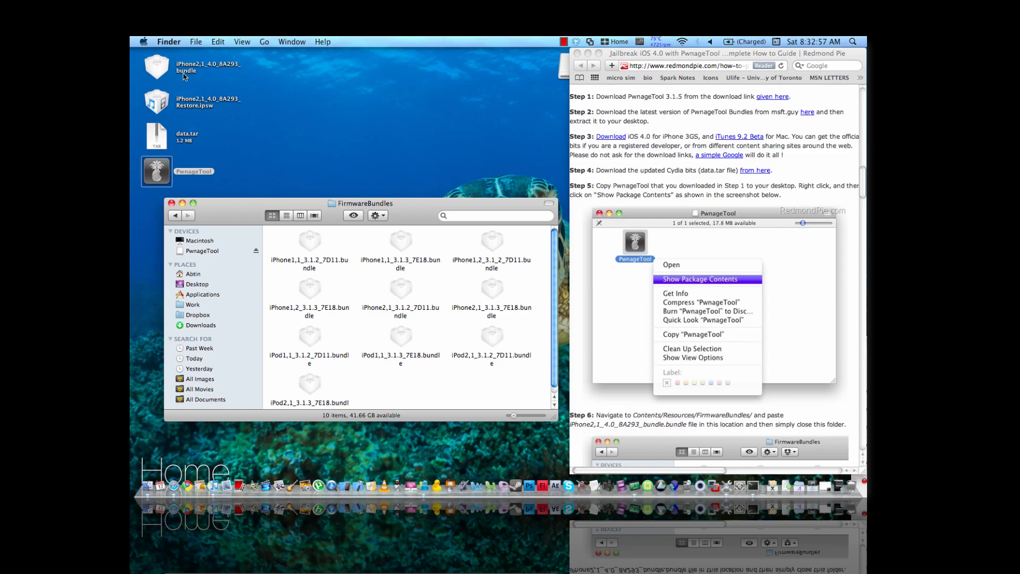
click(166, 68)
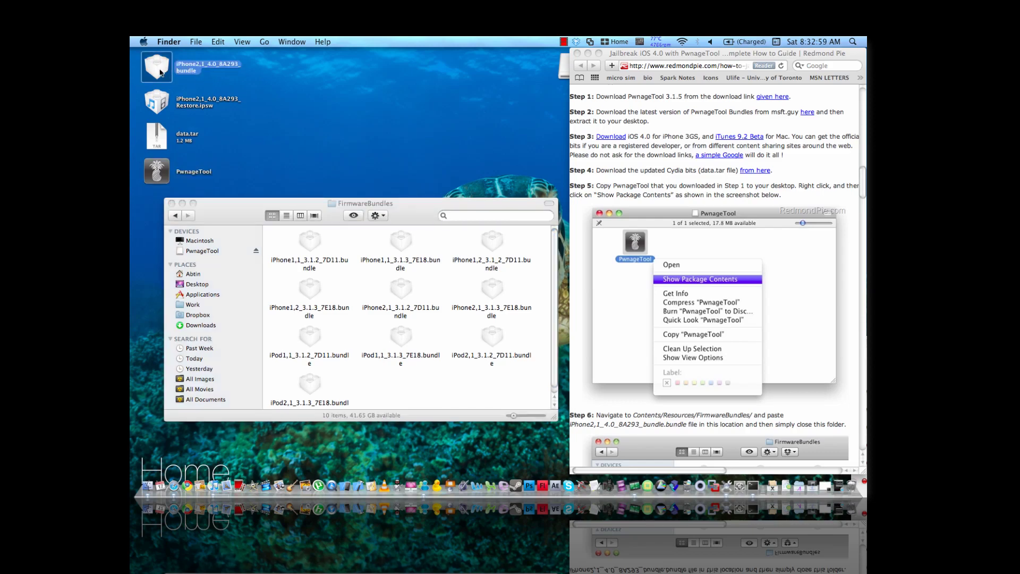
drag(161, 72, 410, 389)
Go back to Resources, open CustomPackages and select CydiaInstaller.bundle.
click(460, 385)
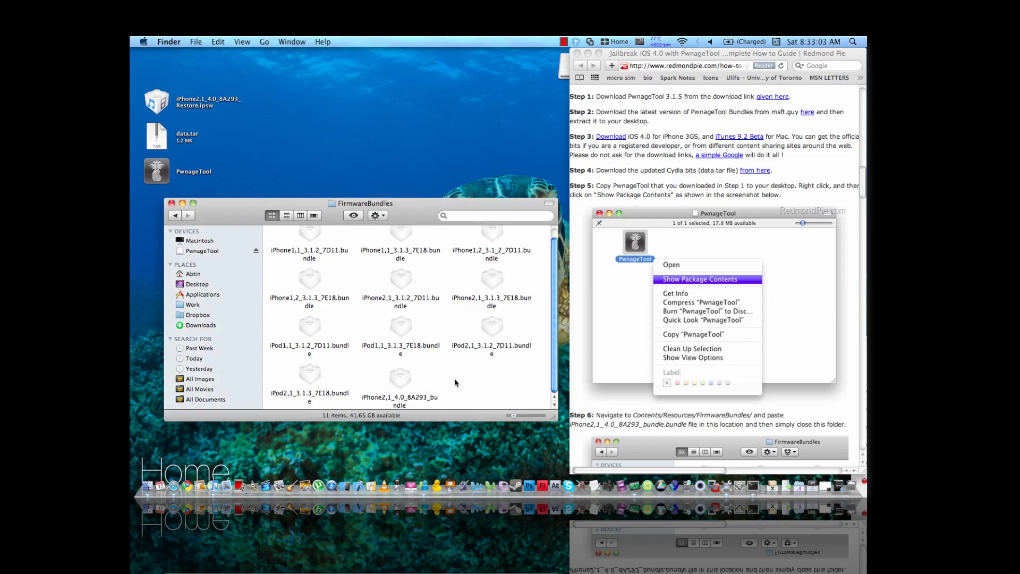
click(180, 219)
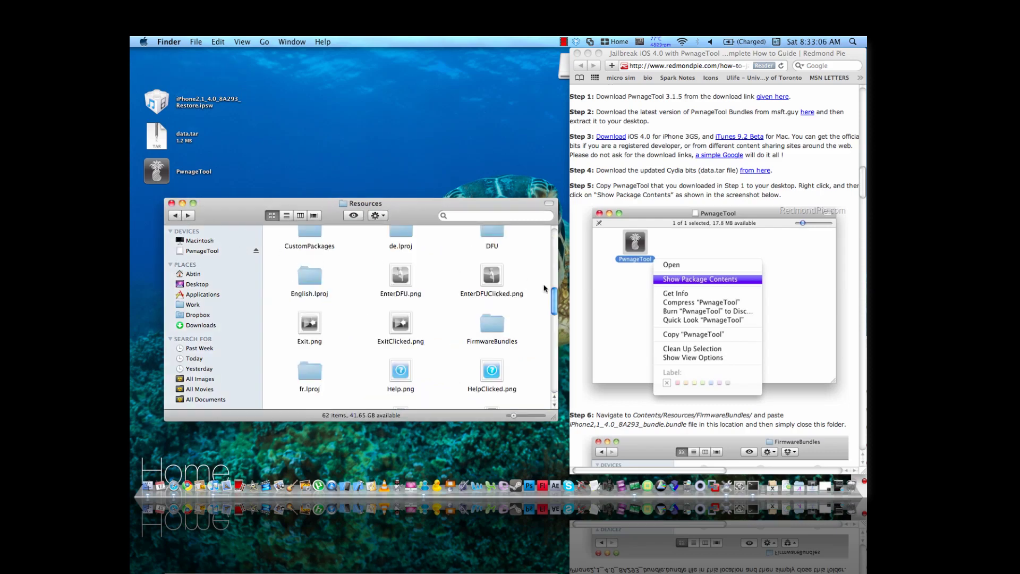
scroll(366, 266, up, 3)
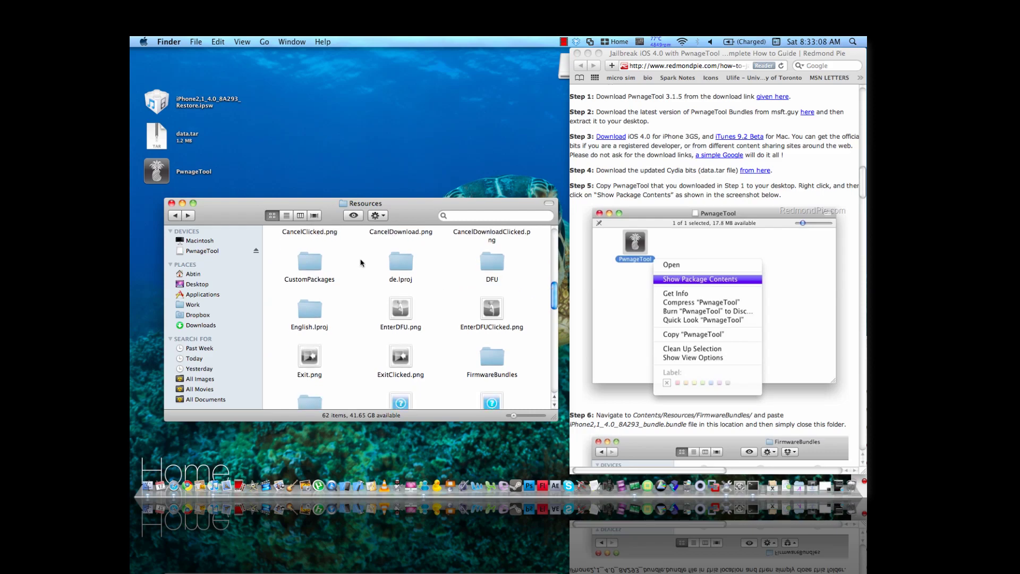
double_click(314, 268)
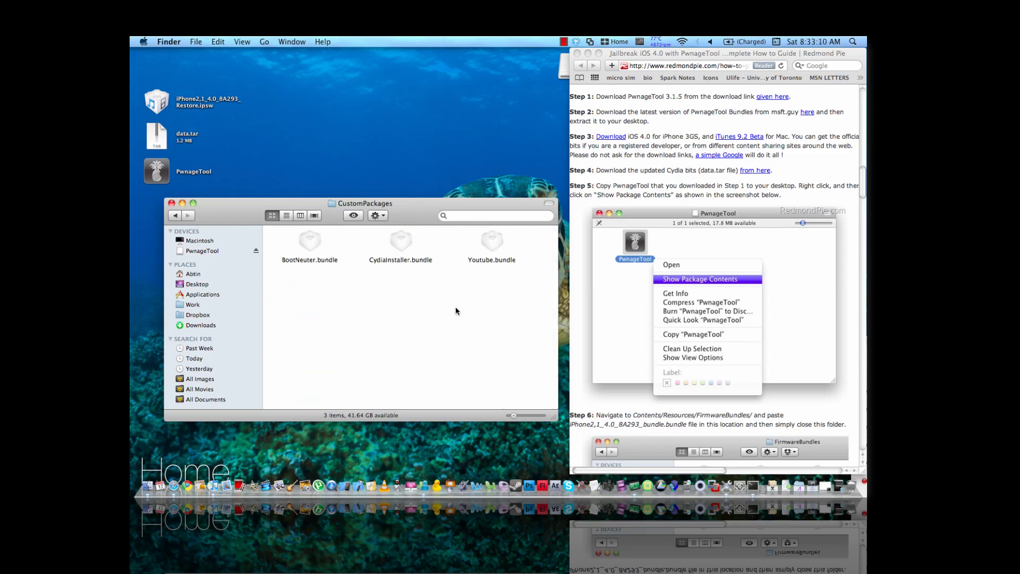
click(407, 248)
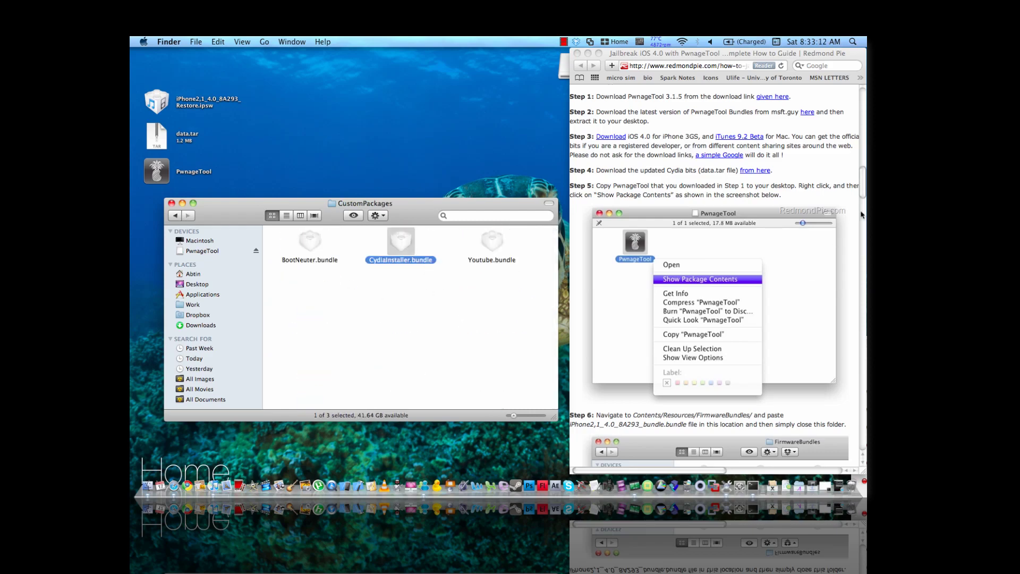
drag(864, 179, 864, 222)
Drag data.tar into CydiaInstaller.bundle's package contents, then close both Finder windows.
right_click(402, 238)
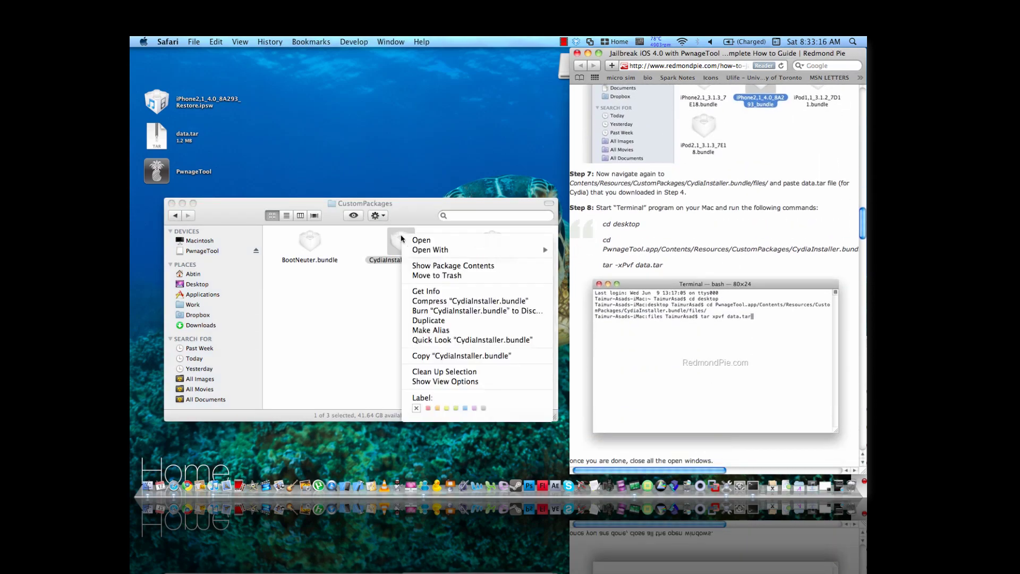
click(420, 266)
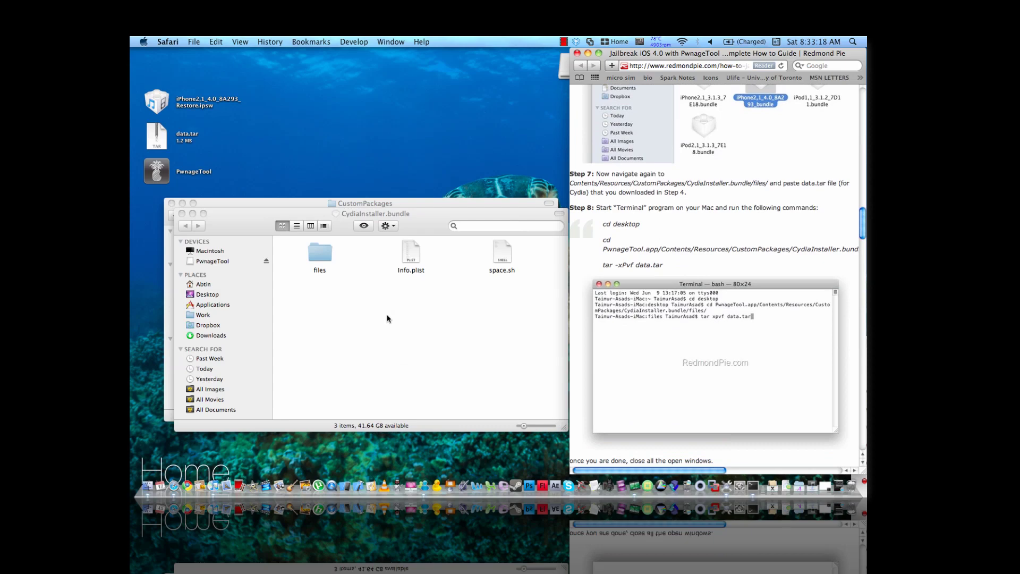
drag(159, 140, 320, 305)
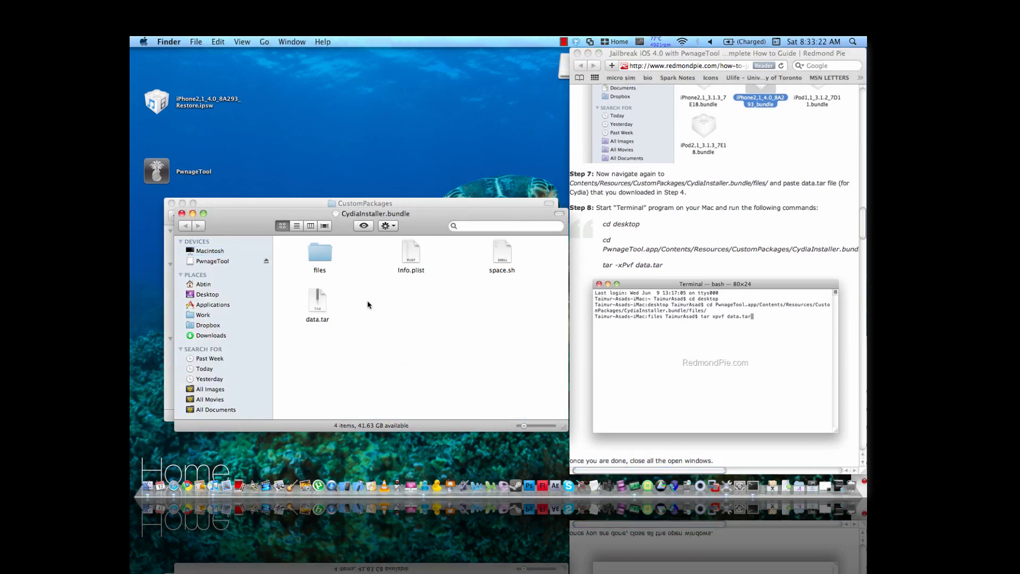
click(182, 213)
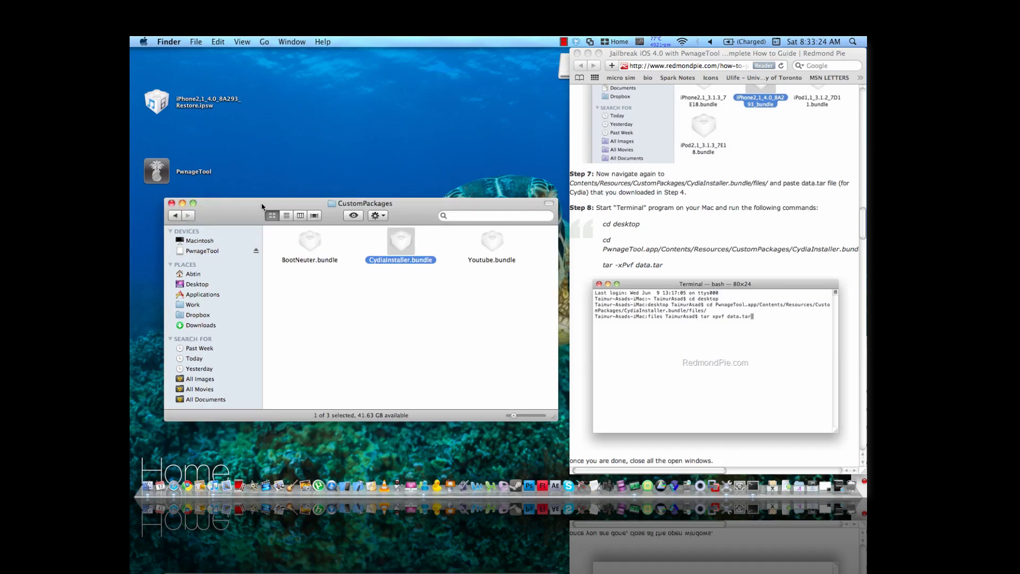
click(171, 203)
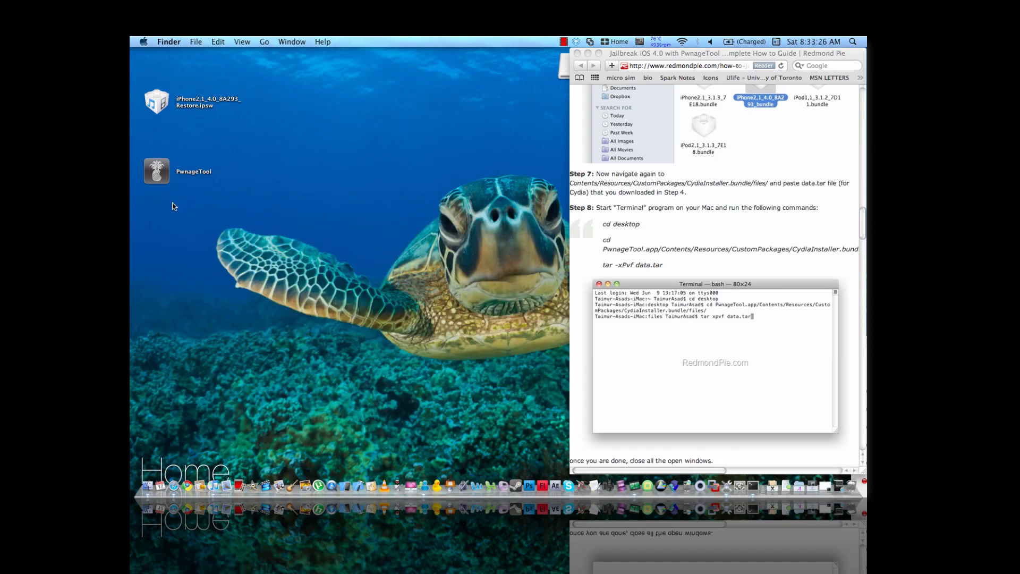
Open Terminal and run 'cd desktop' copied from the guide.
click(754, 480)
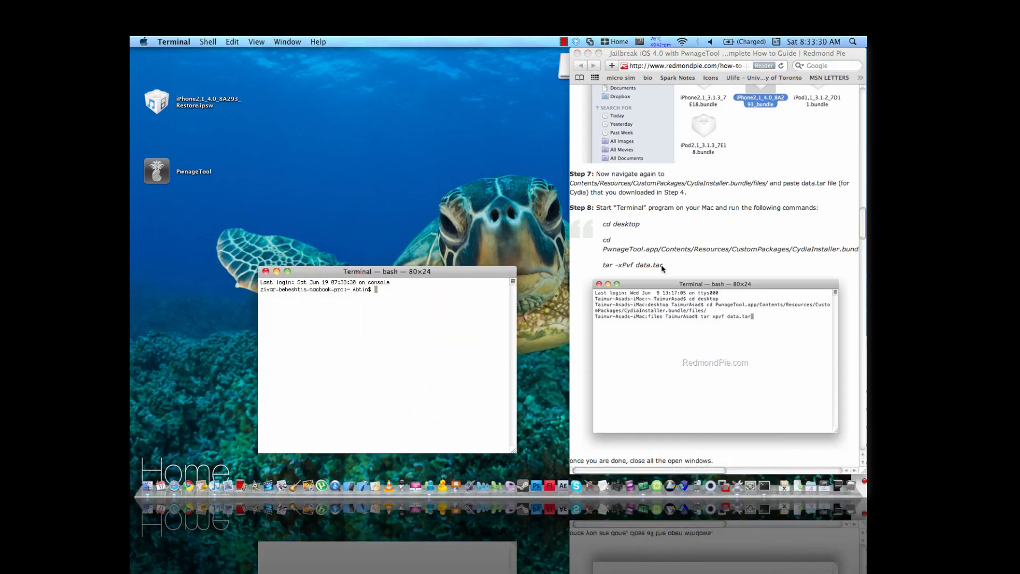
click(609, 226)
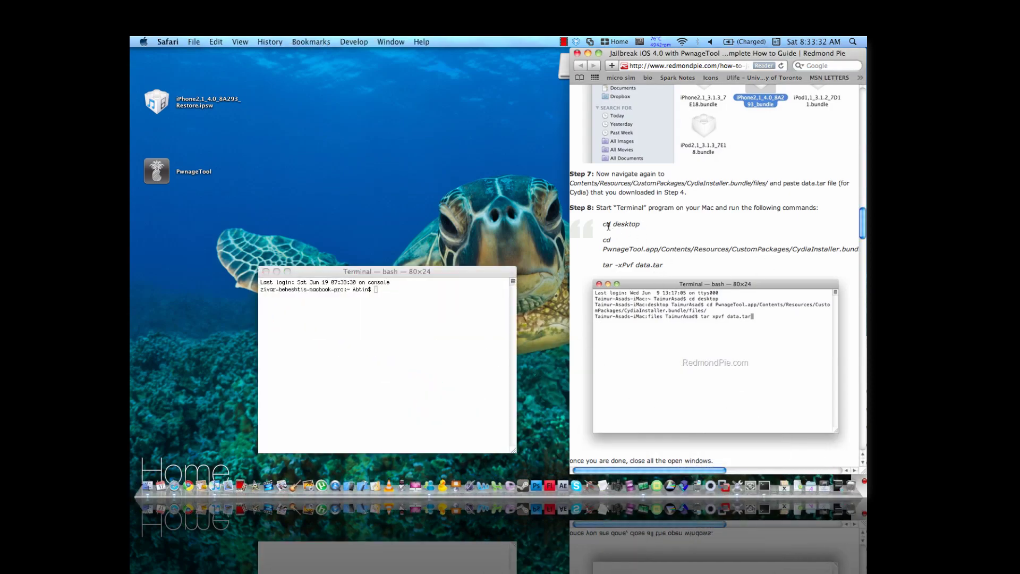
mouse_move(603, 226)
mouse_down()
mouse_move(634, 226)
mouse_move(604, 226)
mouse_up()
key(super+c)
click(483, 305)
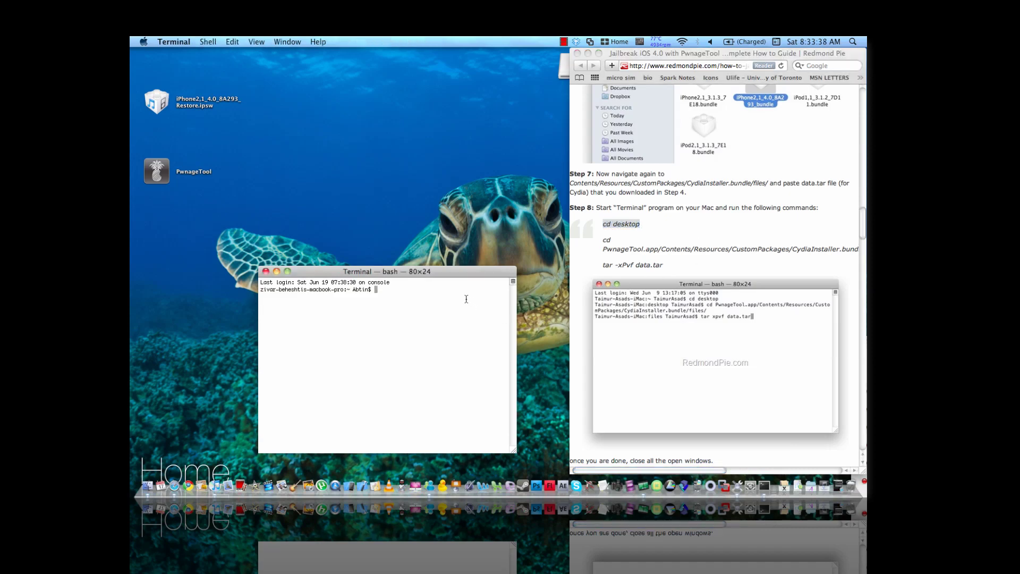
key(super+v)
key(Return)
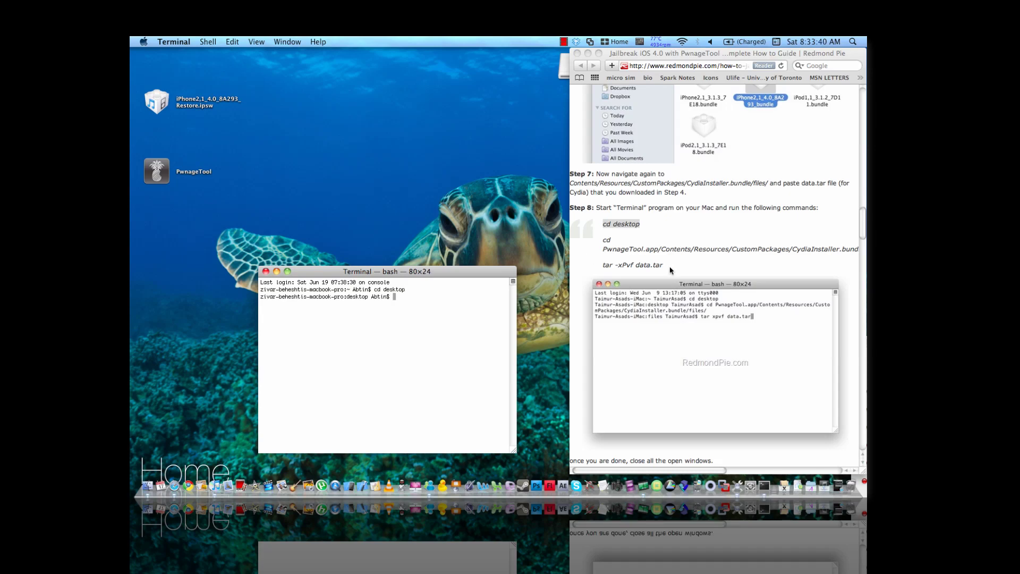
Run the guide's cd command into PwnageTool's CydiaInstaller.bundle files folder.
click(670, 270)
drag(604, 240, 859, 254)
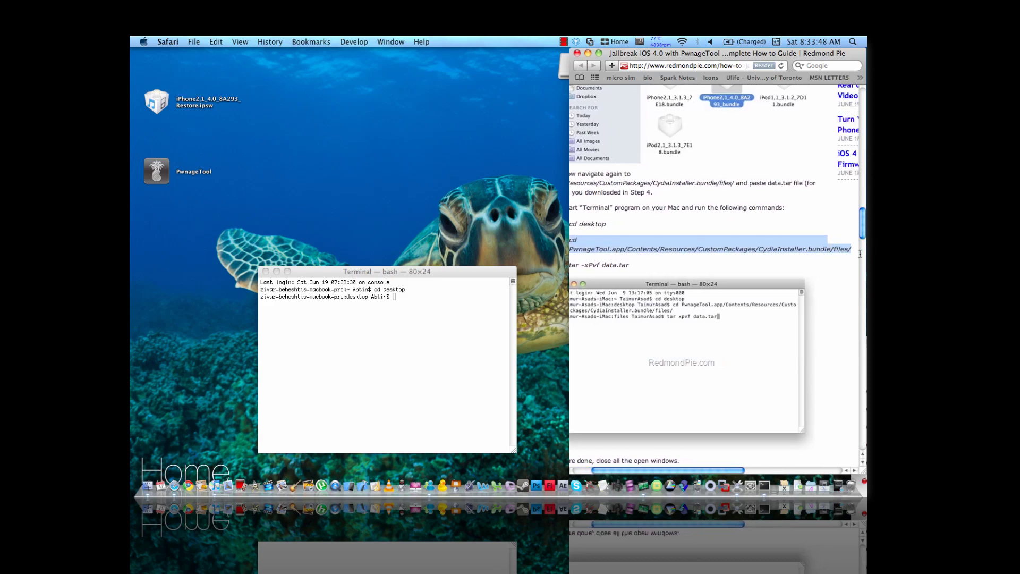
click(455, 309)
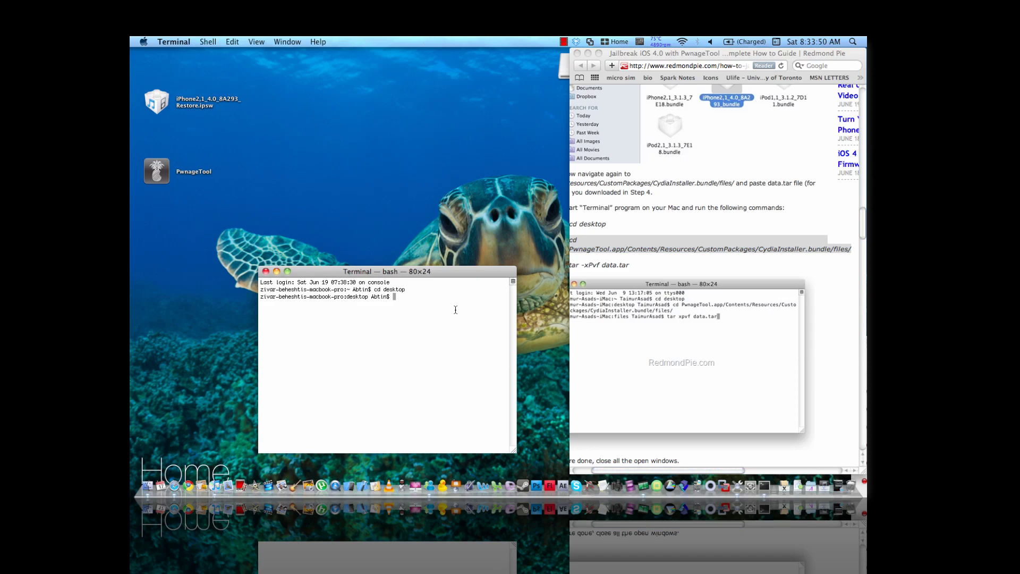
key(super+v)
key(Return)
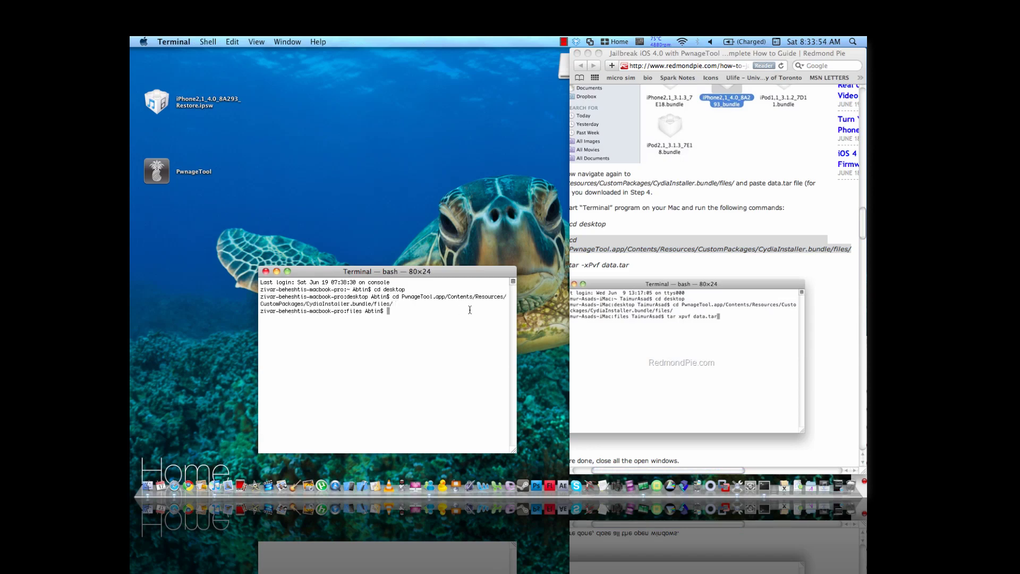
Run 'tar -xPvf data.tar', which fails with 'No such file or directory'.
drag(682, 470, 643, 470)
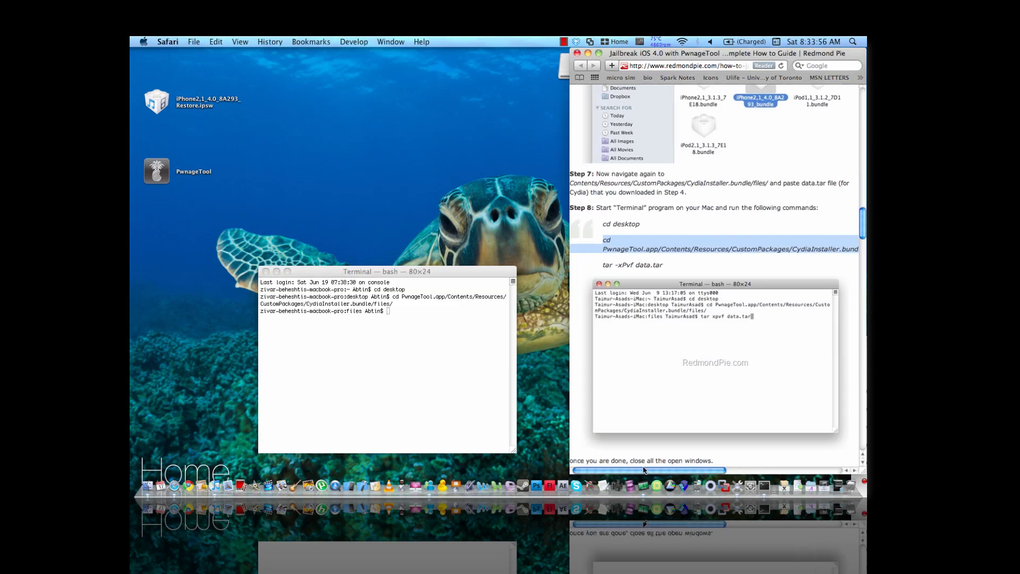
drag(603, 265, 664, 267)
key(super+c)
click(463, 310)
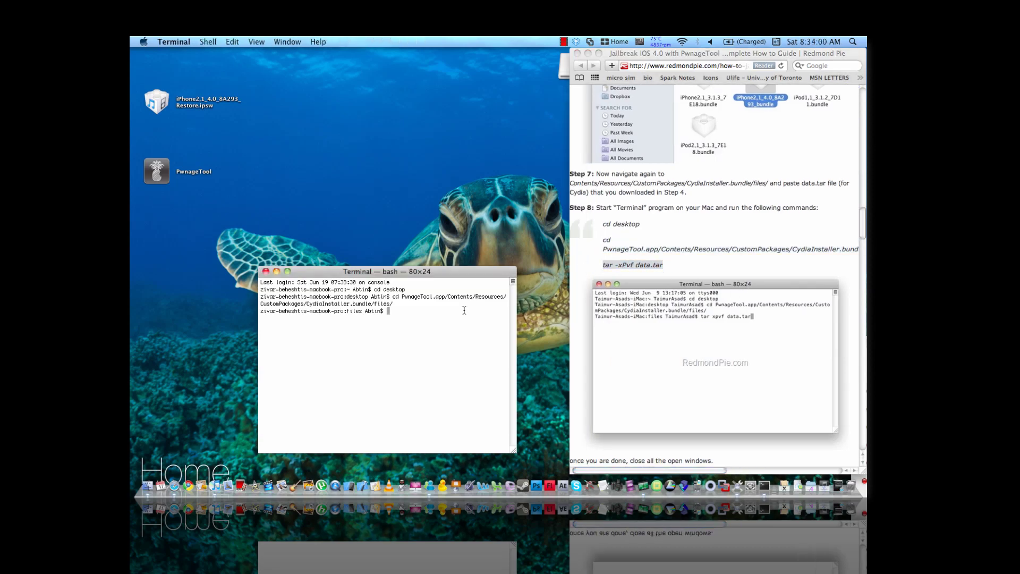
key(super+v)
key(Return)
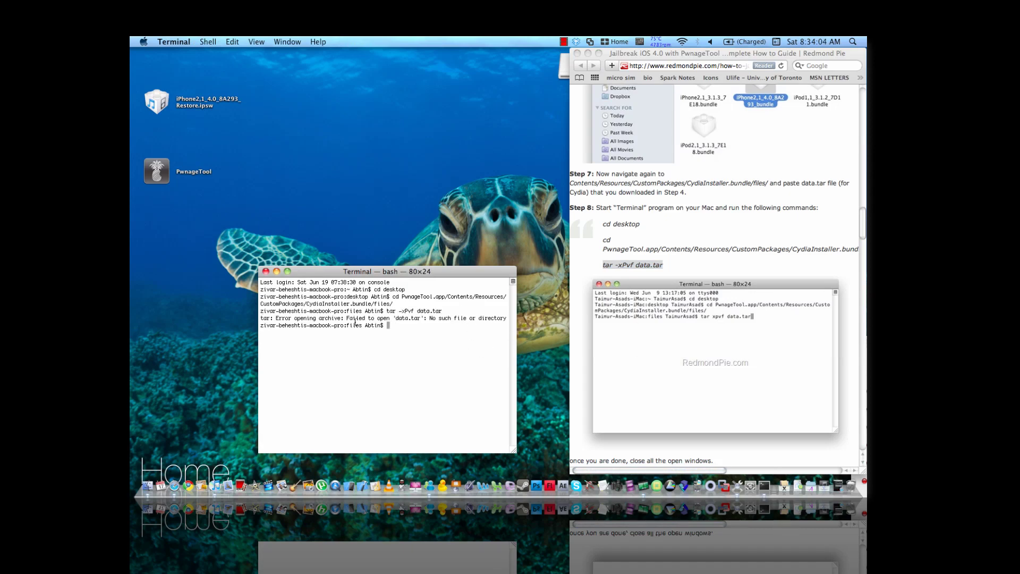
drag(862, 224, 864, 242)
Close Terminal and launch PwnageTool, accepting the open prompt and copyright warning.
click(266, 272)
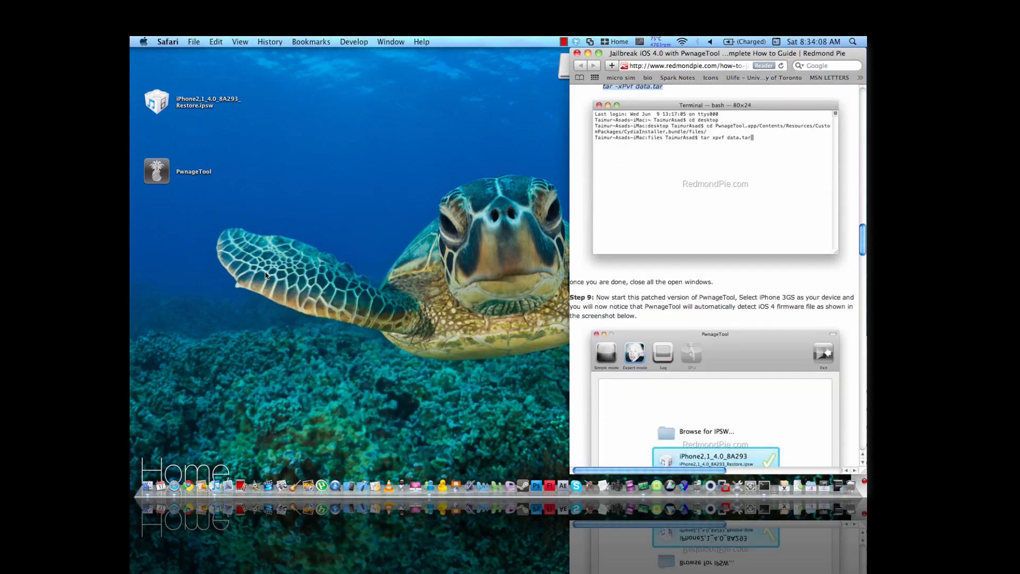
drag(861, 243, 862, 262)
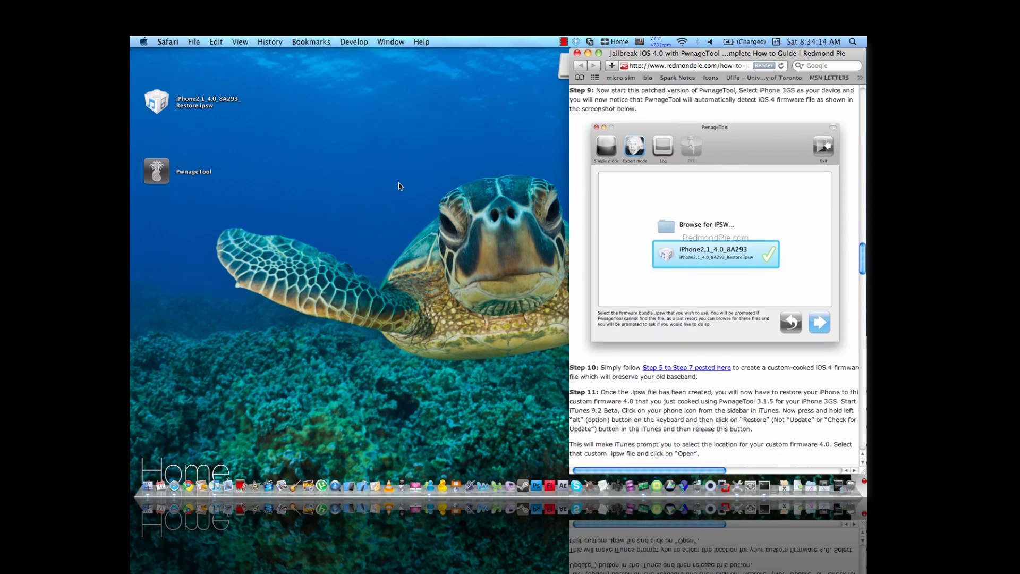
double_click(160, 174)
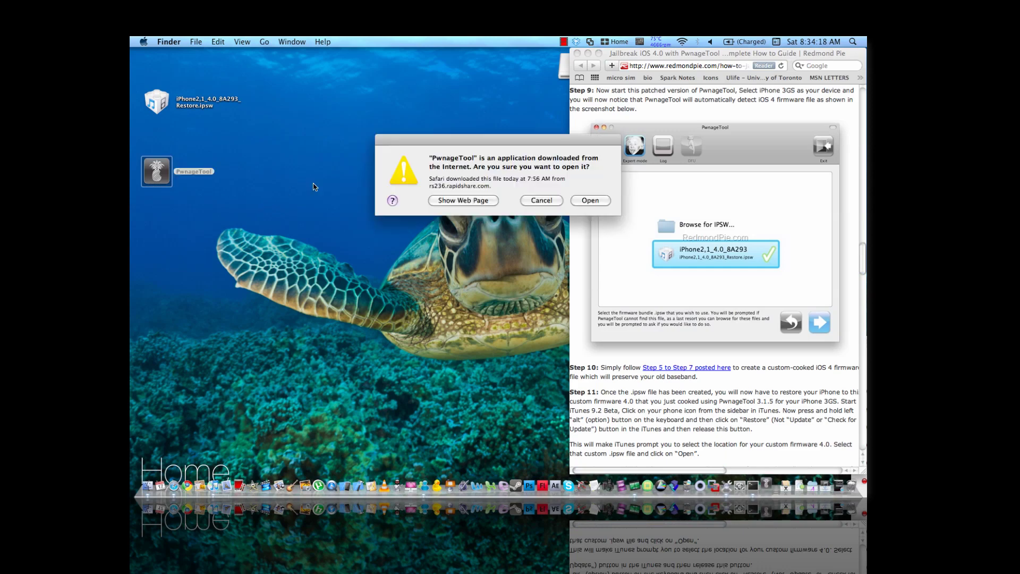
click(587, 205)
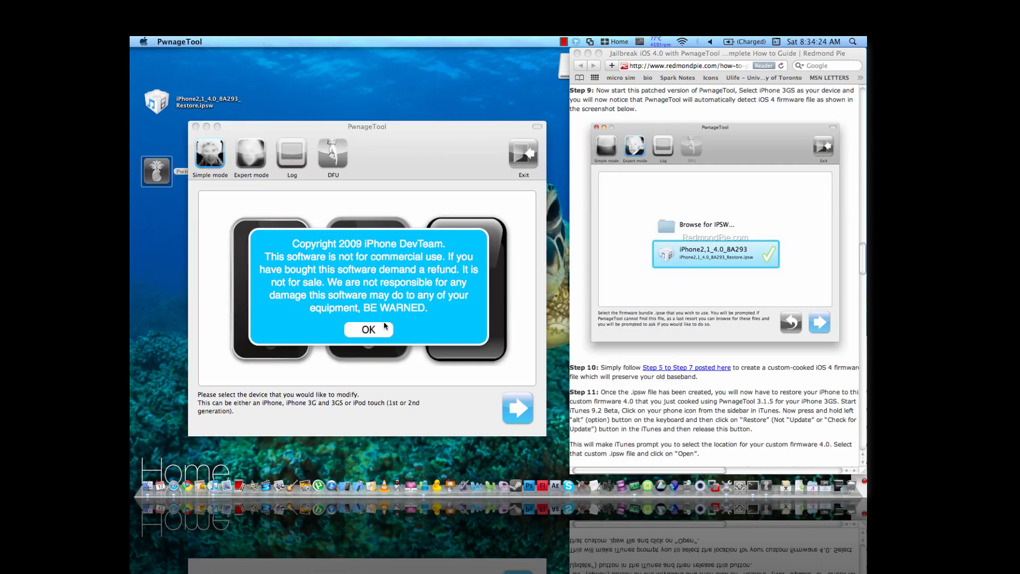
click(375, 333)
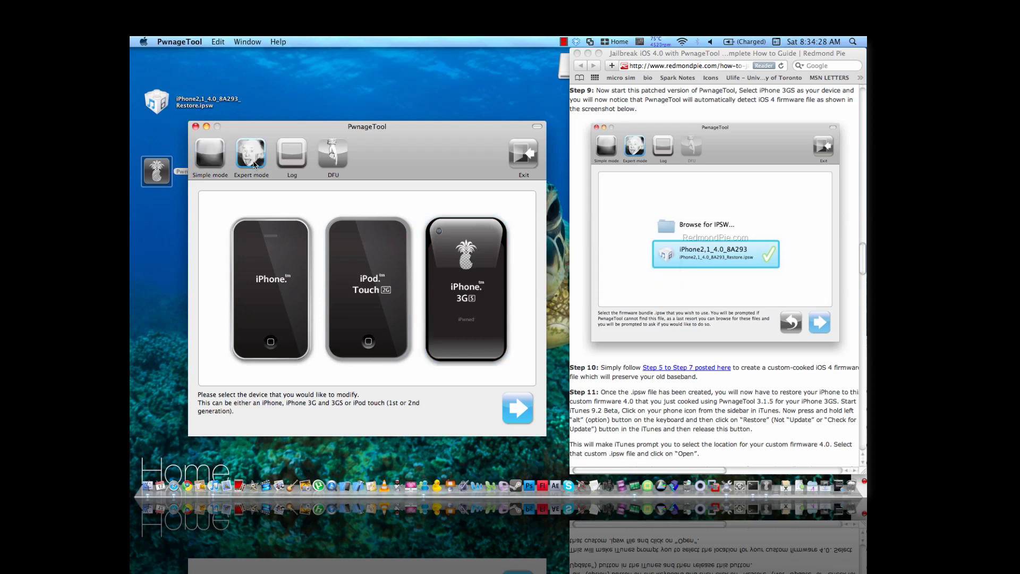
Choose iPhone 3GS in Expert mode and advance to the firmware IPSW selection page.
click(470, 309)
click(517, 409)
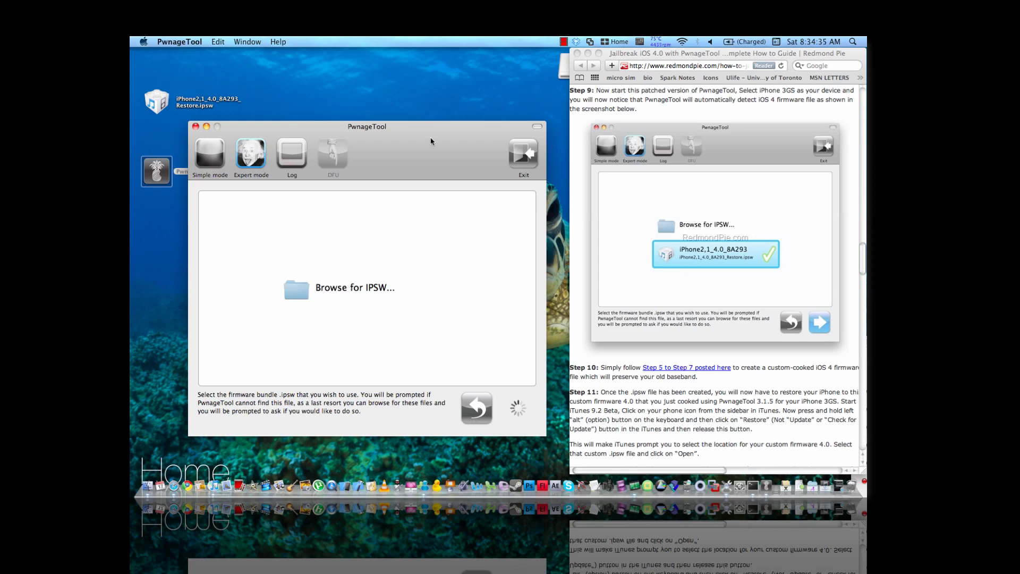
drag(430, 137, 448, 135)
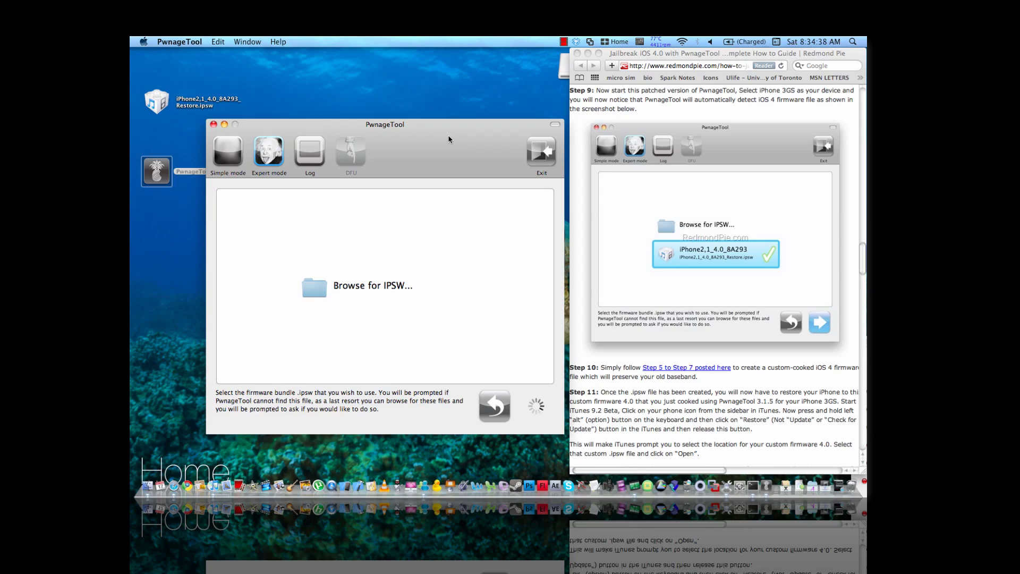